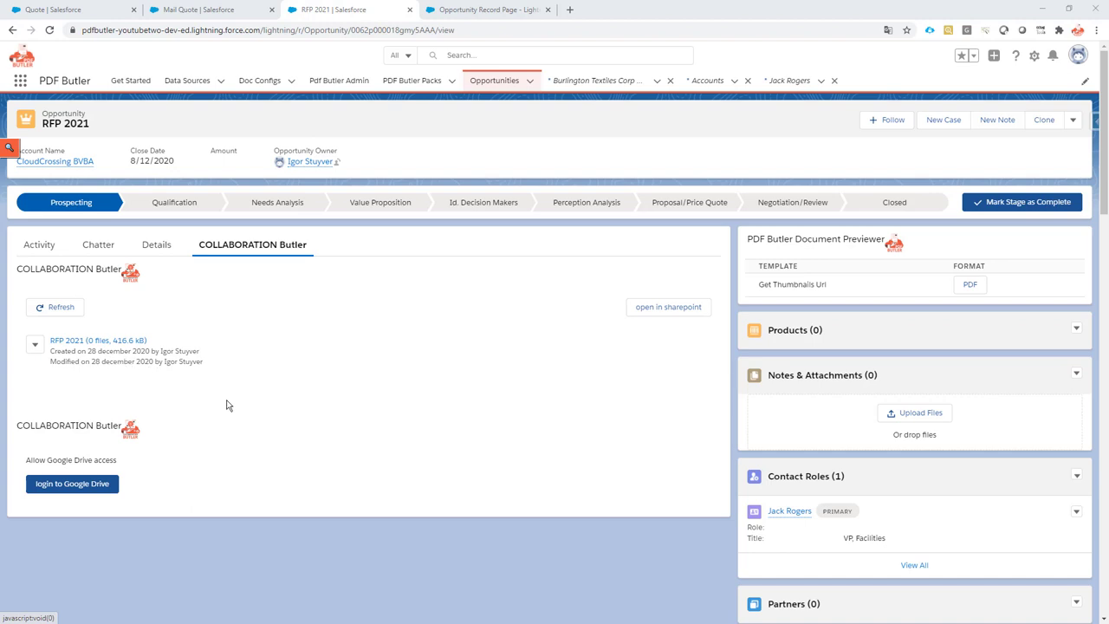
Review the Quote doc config and Mail Quote pack records, then open the opportunity in App Builder.
left_click_drag(748, 239, 886, 242)
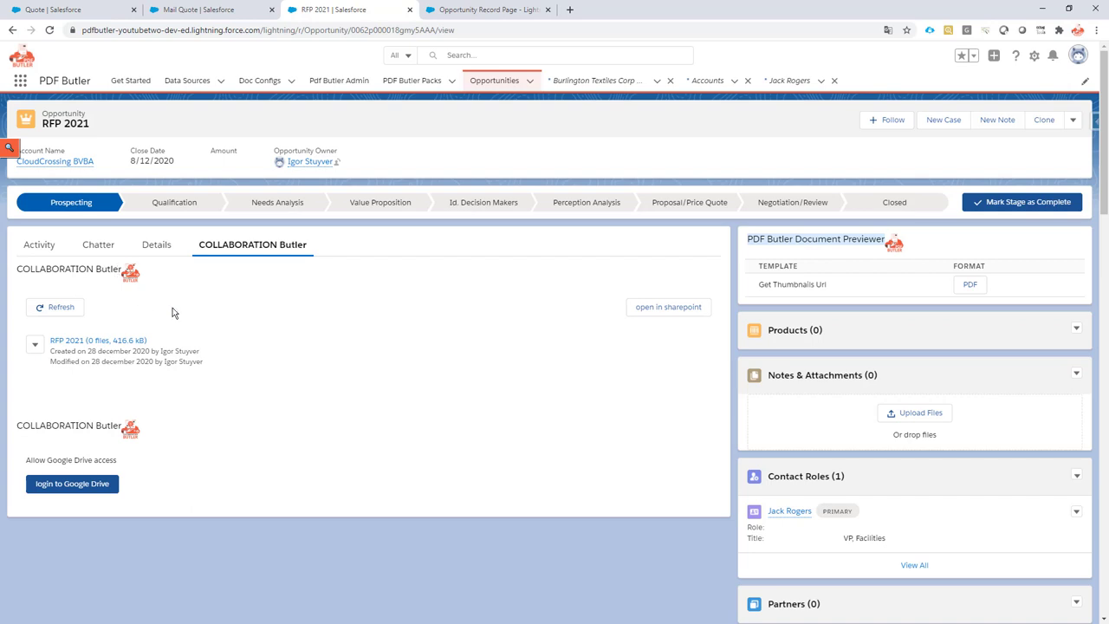
left_click(63, 12)
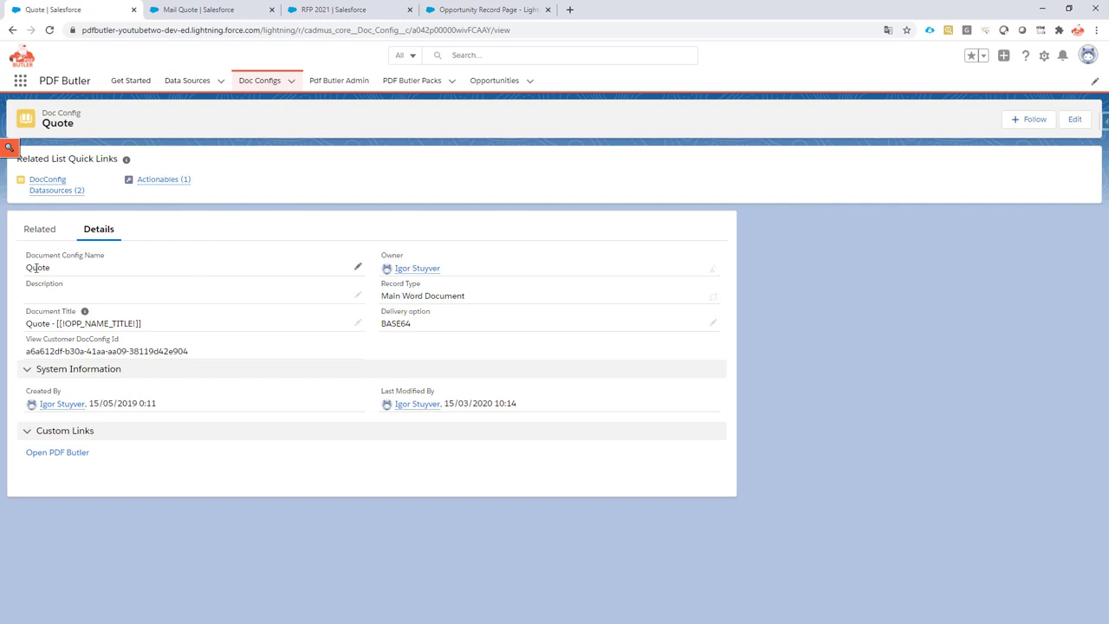
left_click(212, 11)
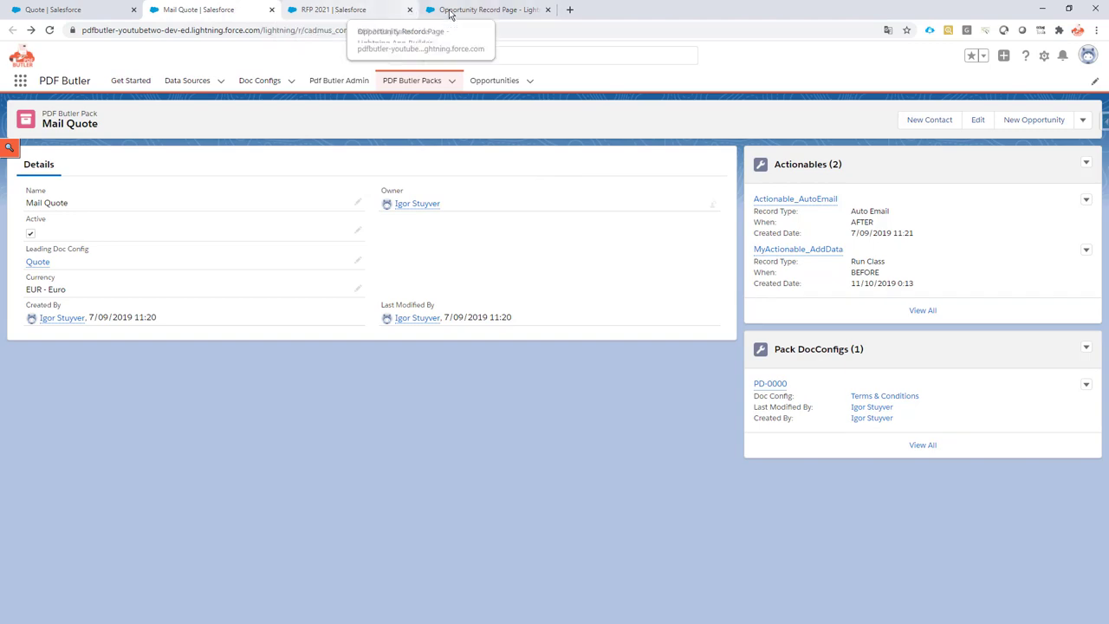
left_click(356, 9)
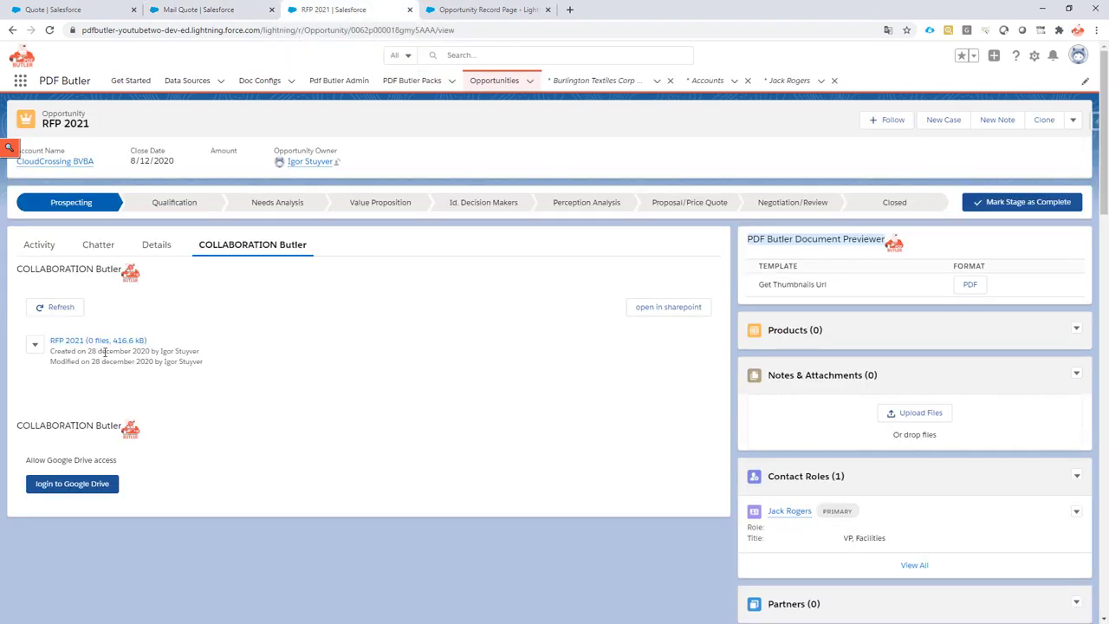
left_click(450, 12)
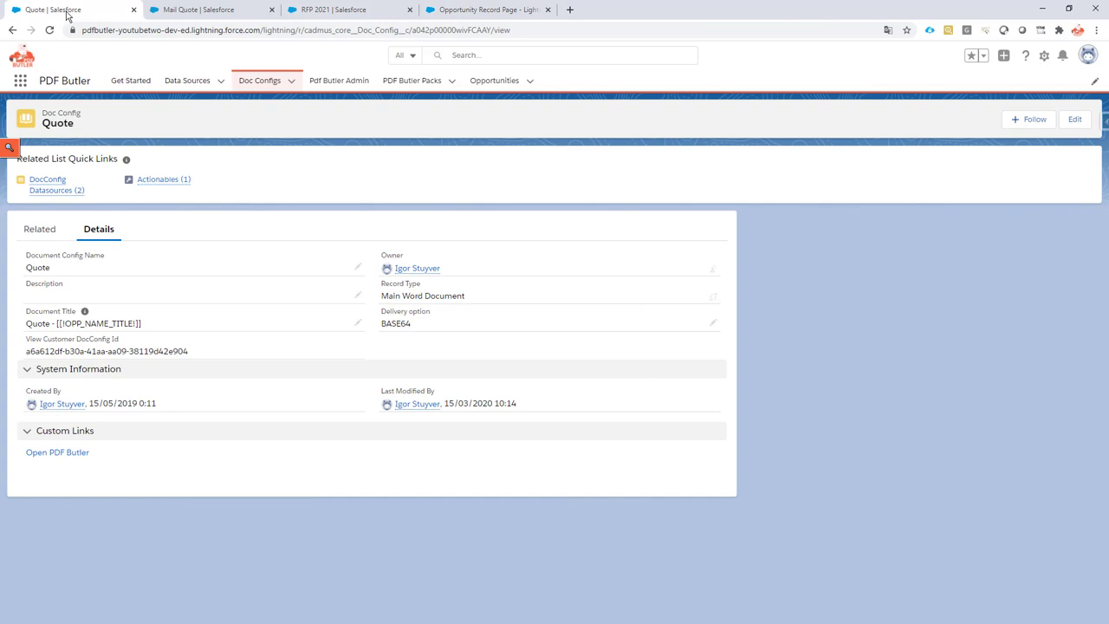
Copy ID a042p00000wivFCAAY from the Quote doc config into the Doc configs Ids property.
left_click(84, 12)
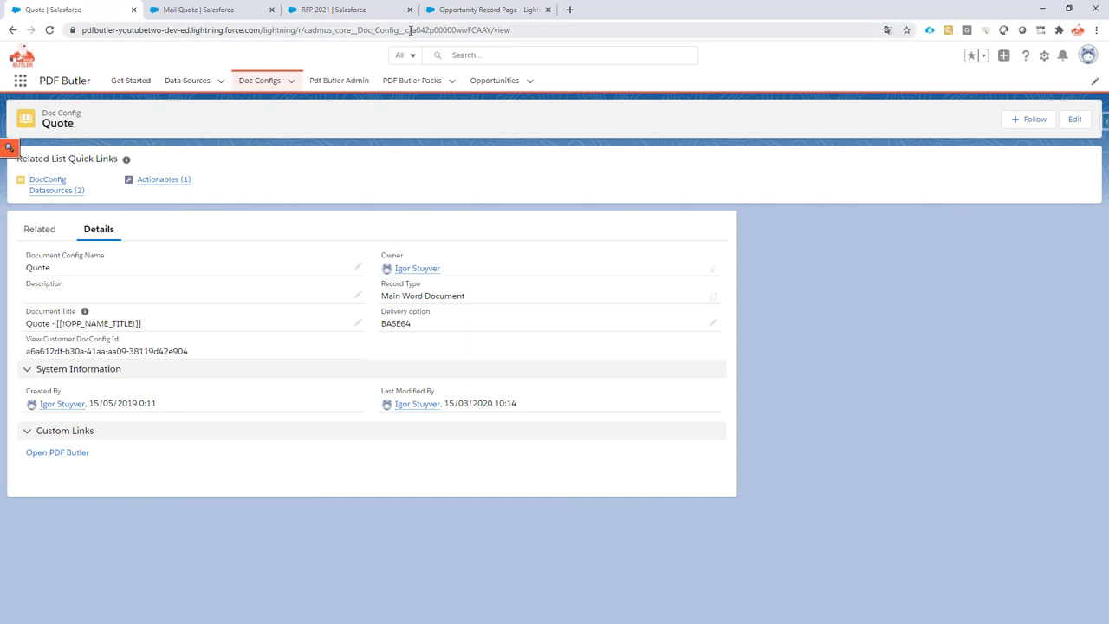
left_click(410, 30)
left_click_drag(518, 30, 438, 29)
key("ctrl+c")
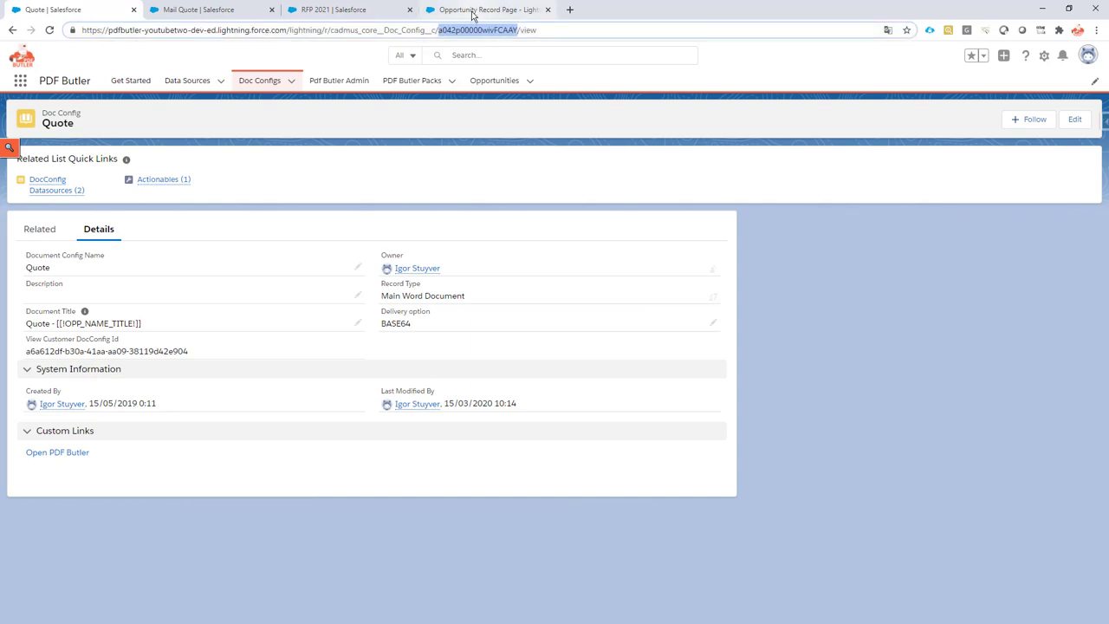
left_click(473, 14)
left_click(1027, 303)
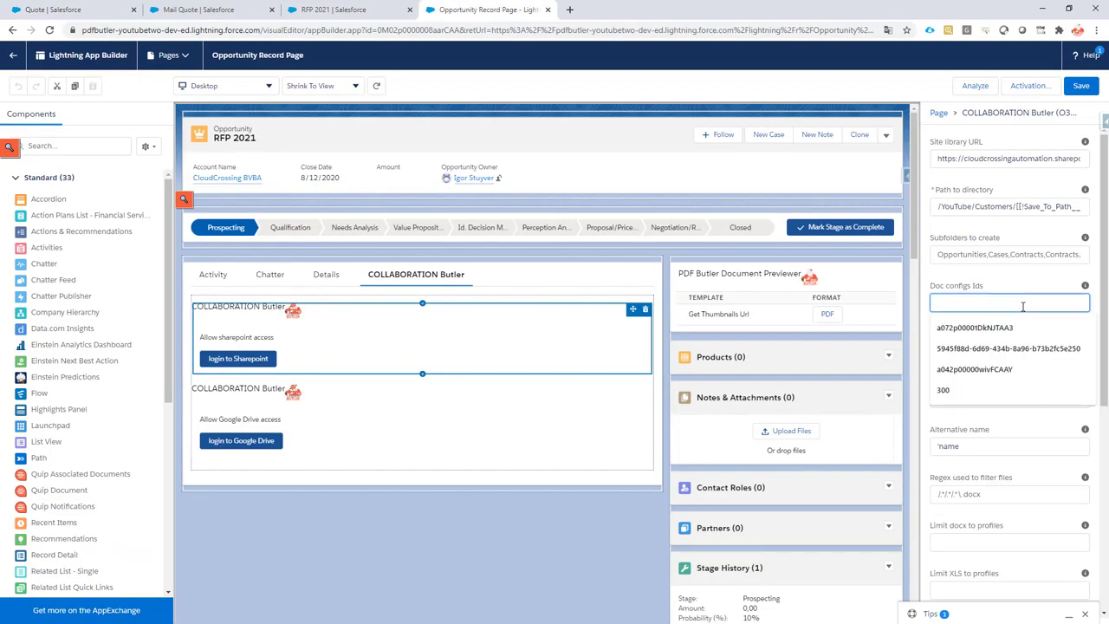
key("ctrl+v")
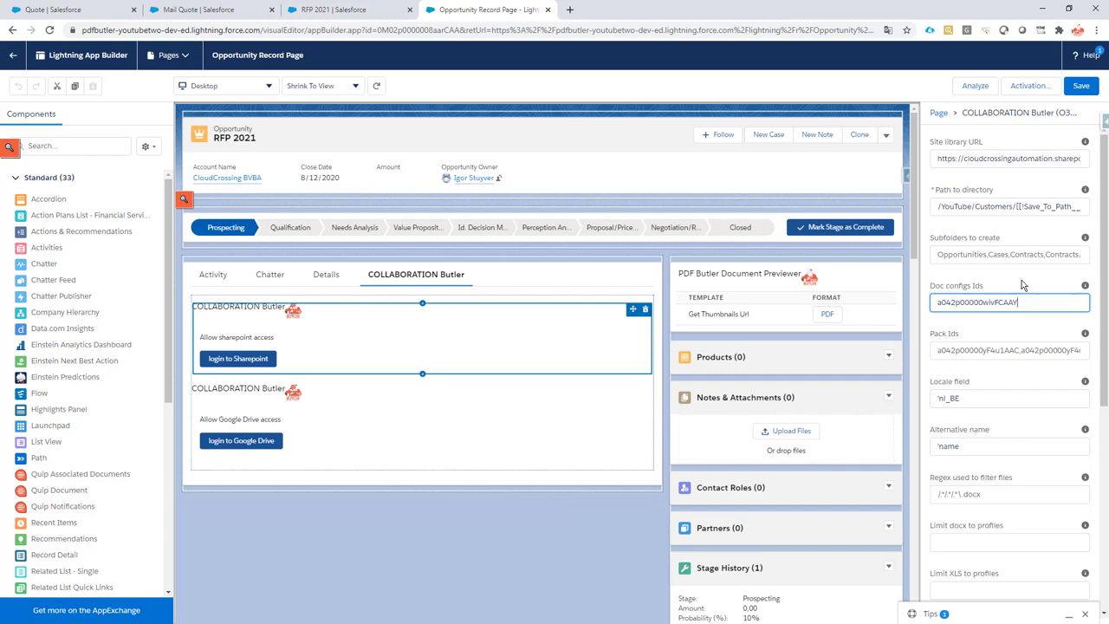
left_click(979, 350)
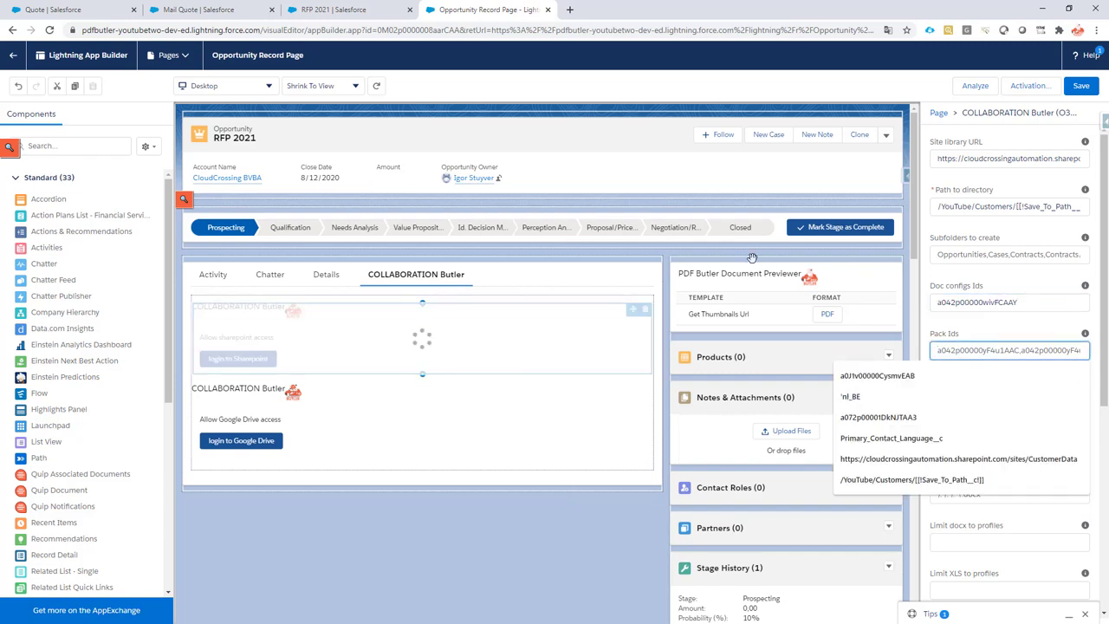
Replace the Pack Ids value with only the Mail Quote pack ID a072p00001DkNJTAA3.
left_click(200, 9)
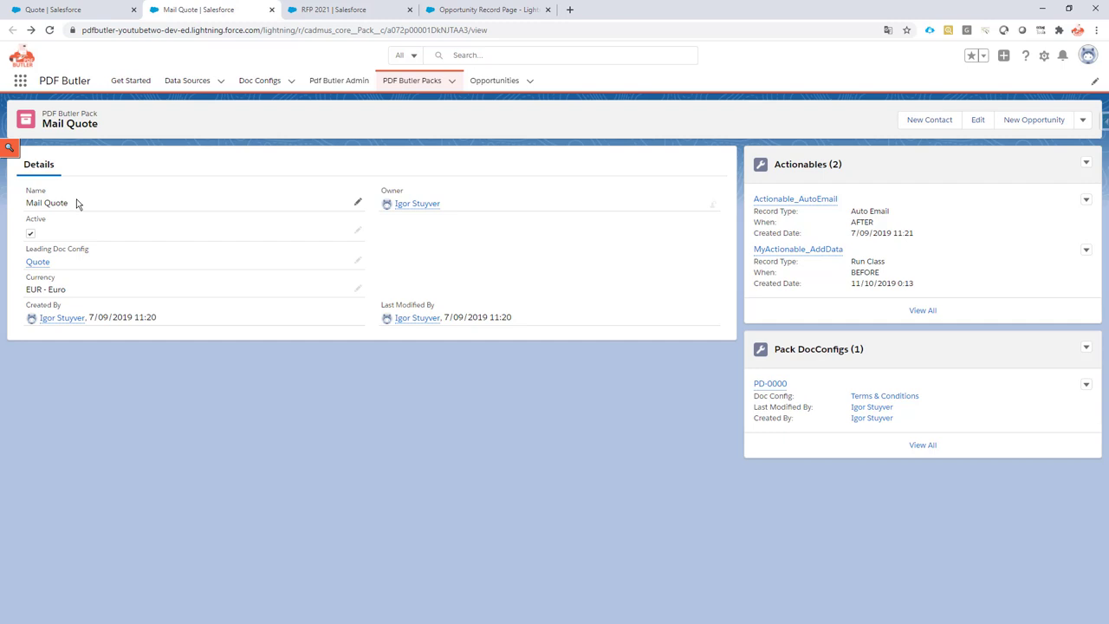
double_click(422, 32)
key("ctrl+c")
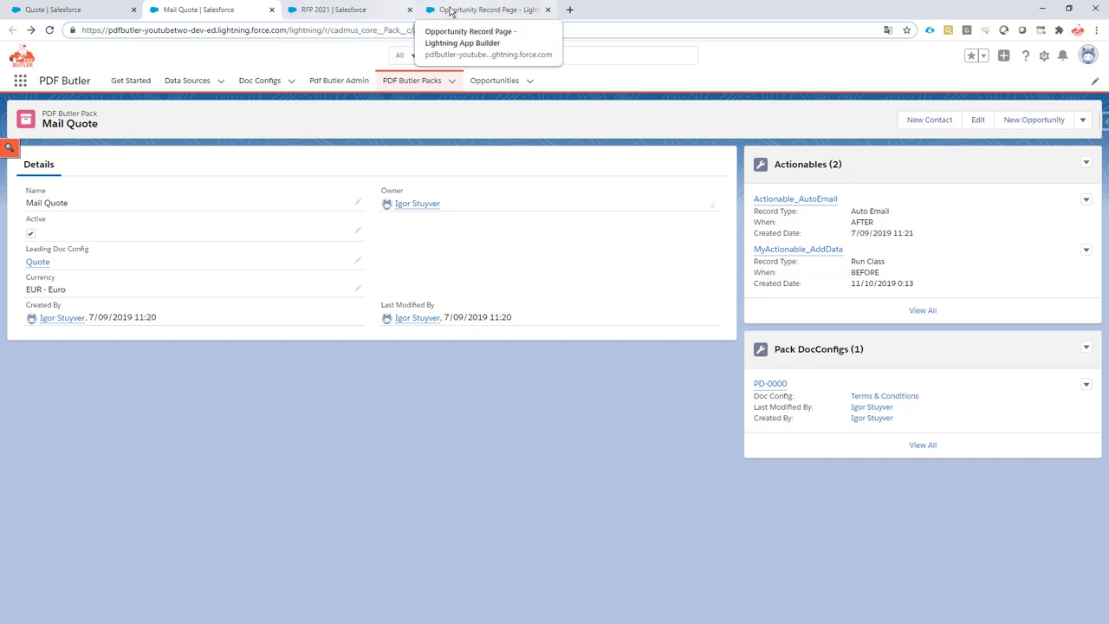
left_click(444, 10)
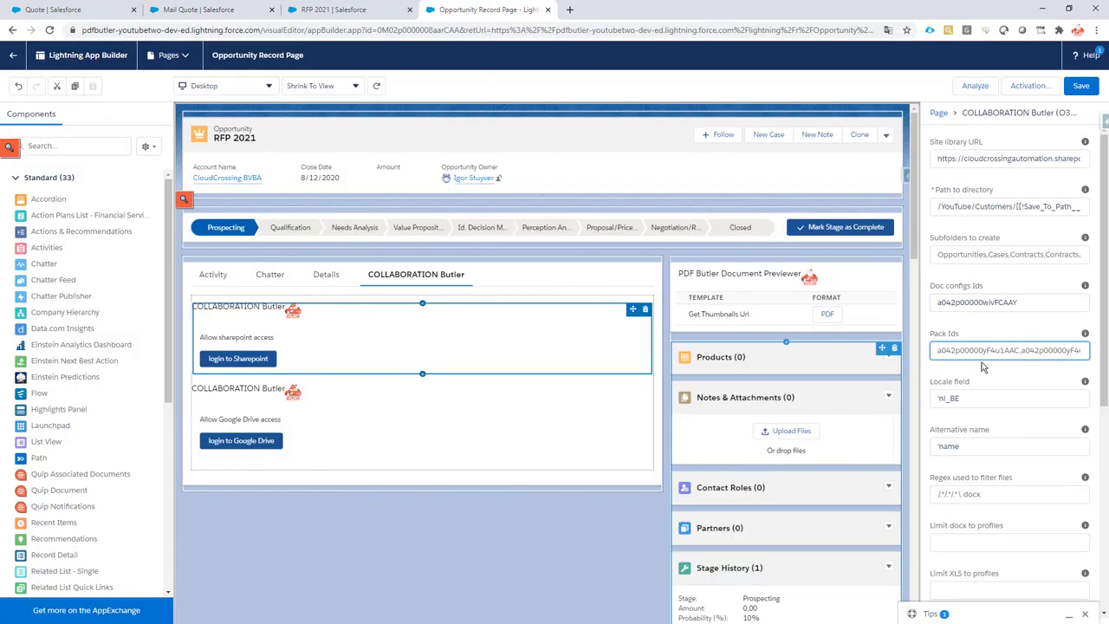
key("ctrl+a")
key("ctrl+v")
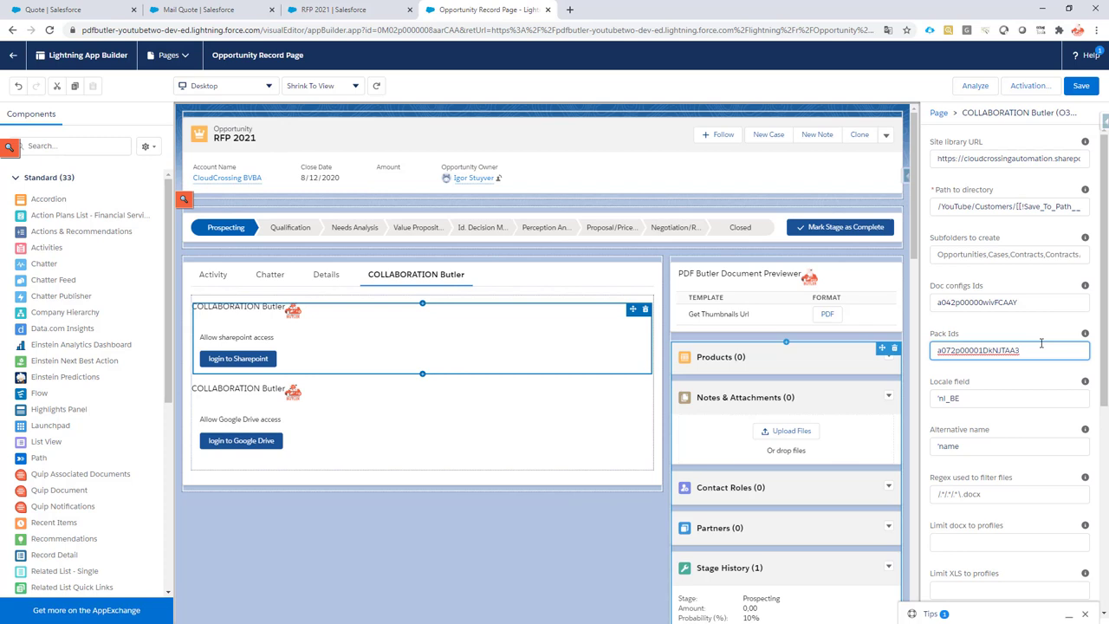
key("ctrl+a")
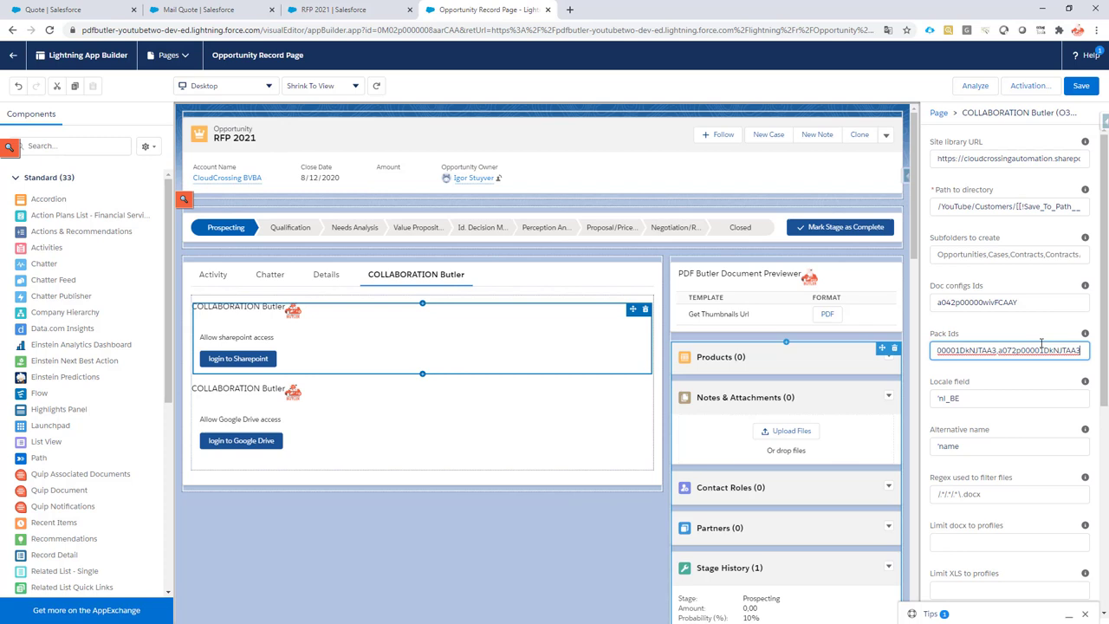
left_click(1041, 343)
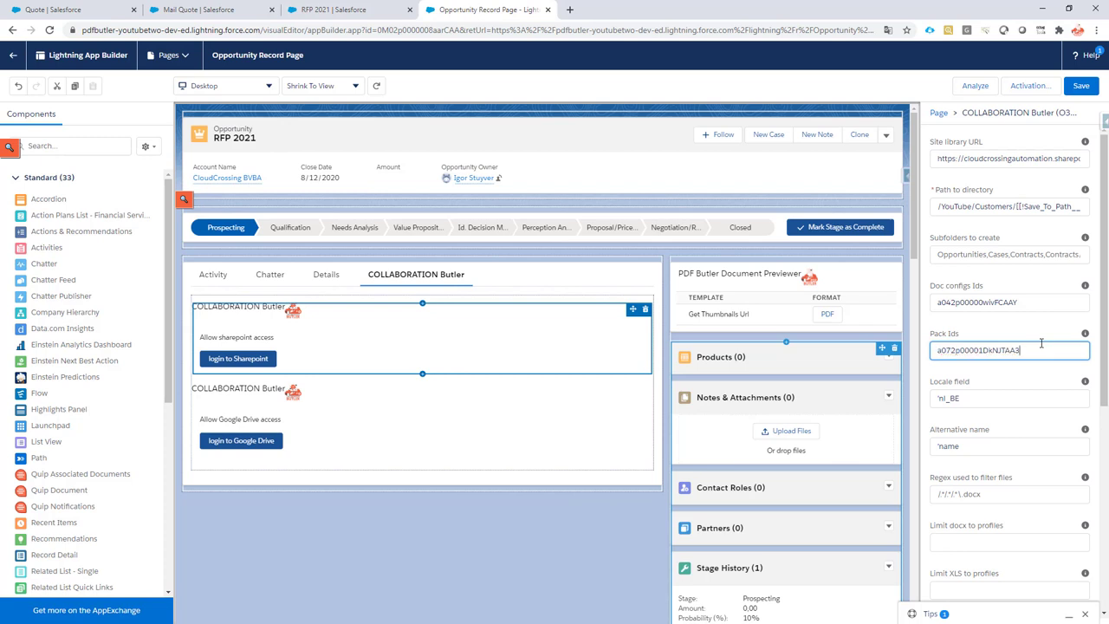
Set the component's Locale property to nl_BE.
scroll(996, 312, "down", 2)
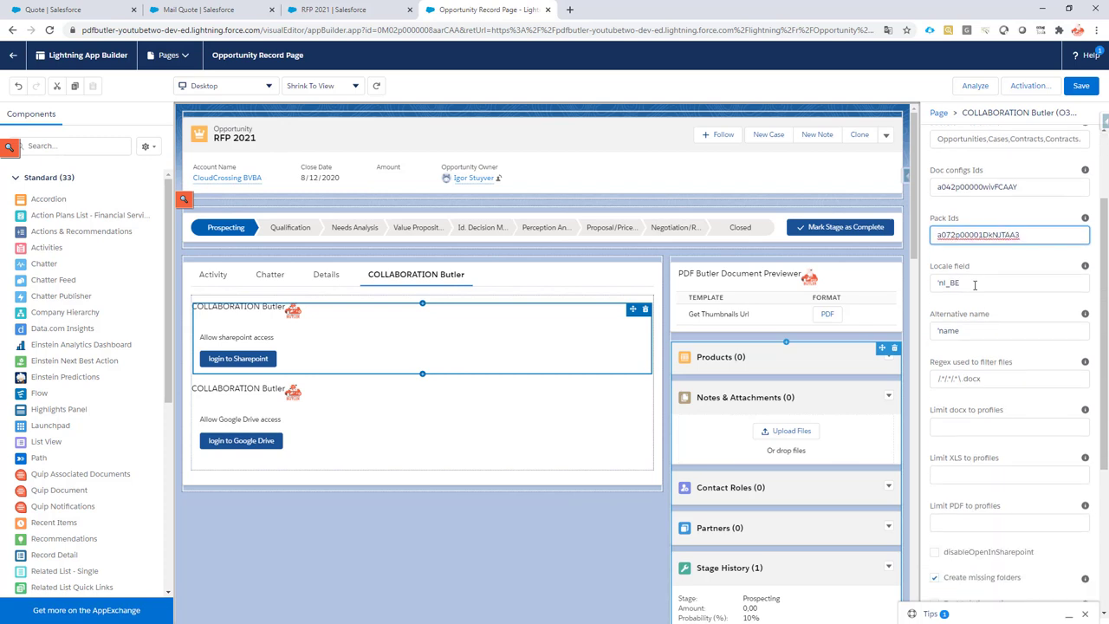
left_click(974, 284)
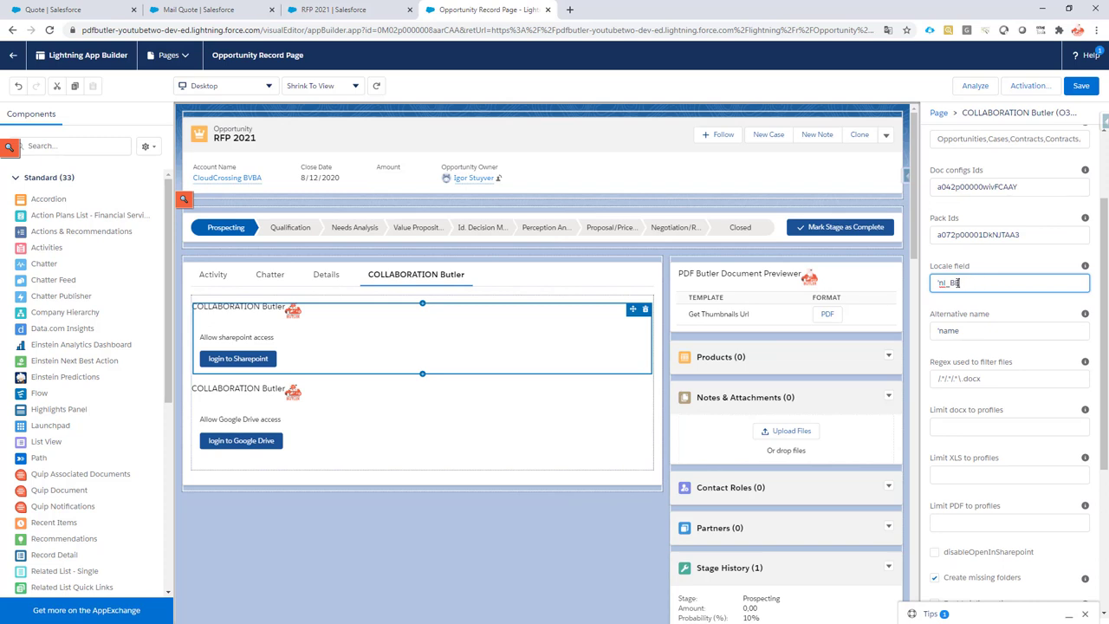
left_click_drag(949, 284, 942, 284)
left_click_drag(953, 282, 952, 298)
left_click(941, 286)
key("shift+End")
type("{")
key("ctrl+z")
Leave the Limit docx to profiles property blank.
scroll(972, 324, "down", 1)
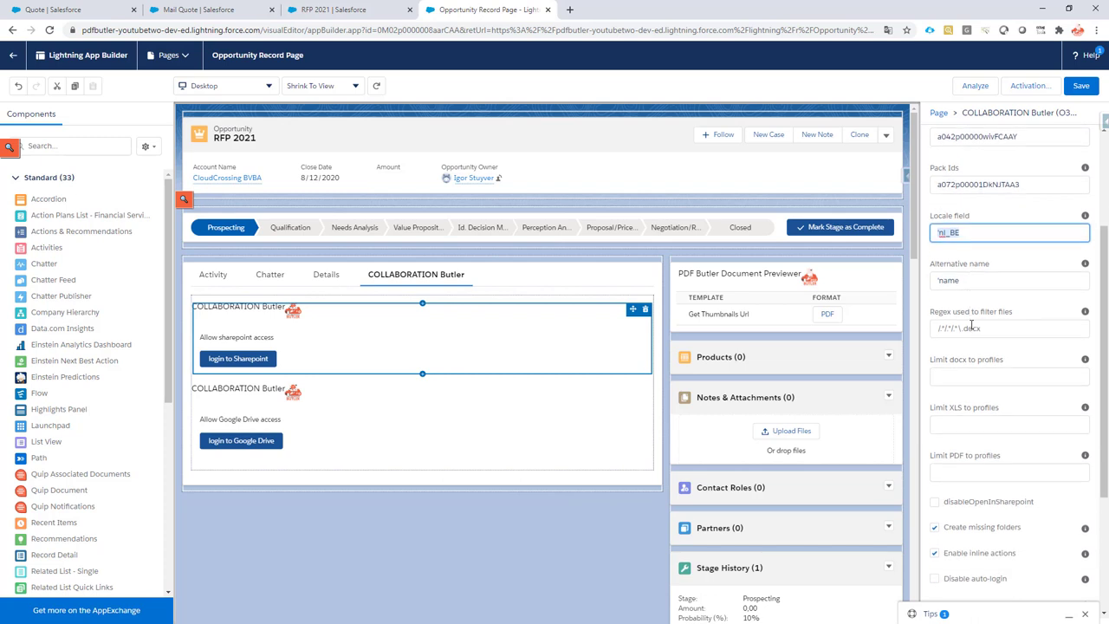
left_click(960, 370)
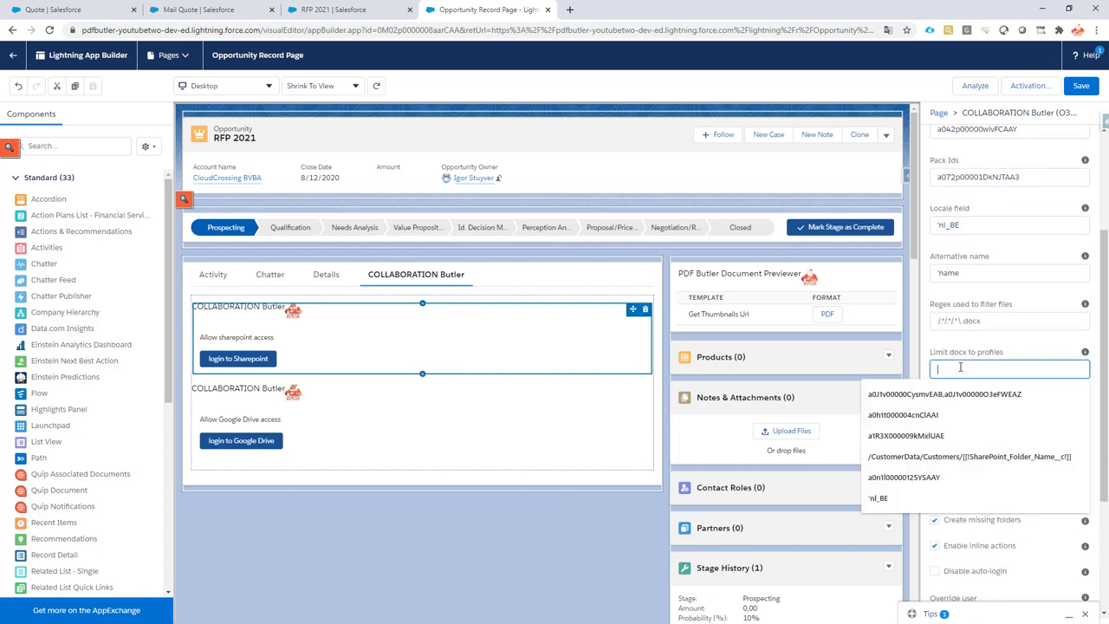
left_click(1021, 351)
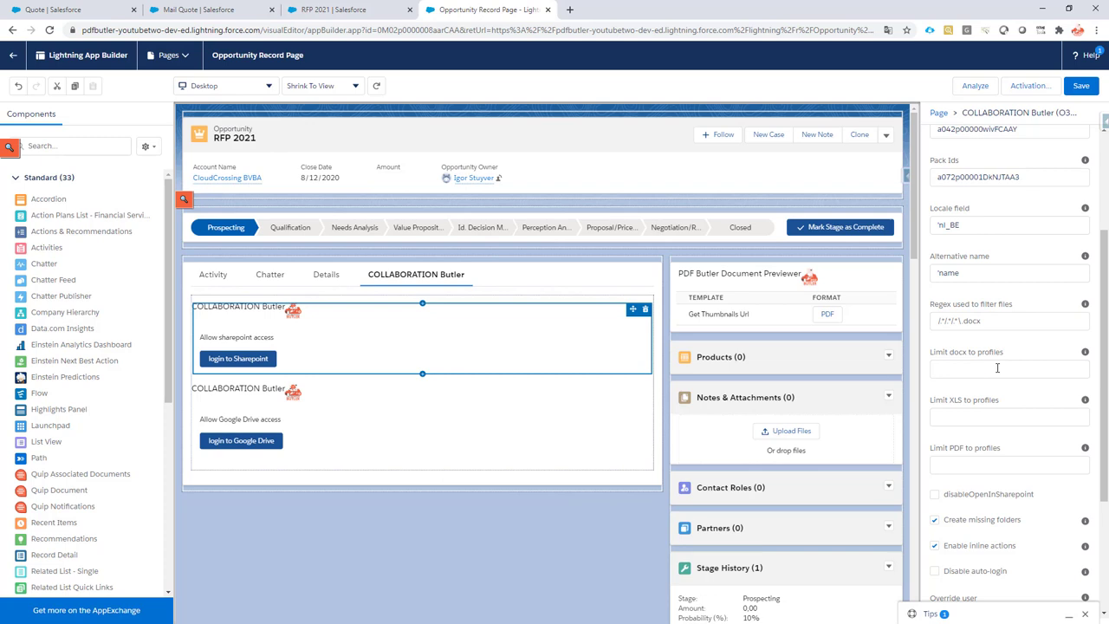
Save the page layout, return to RFP 2021 and generate Quote - RFP 2021.pdf.
left_click(1082, 89)
left_click(13, 54)
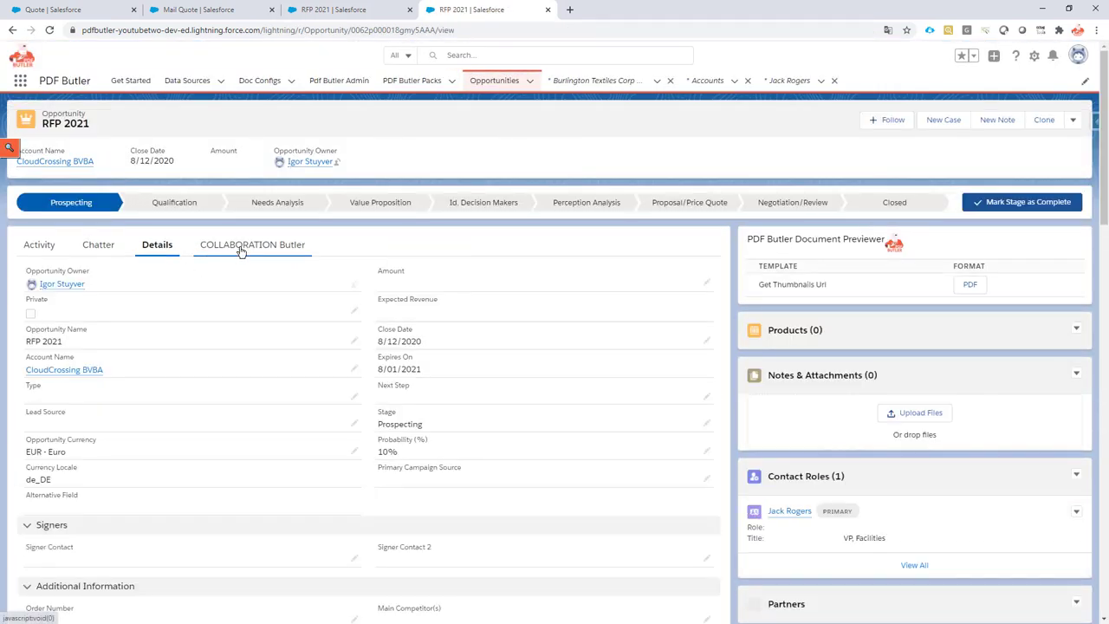
left_click(240, 249)
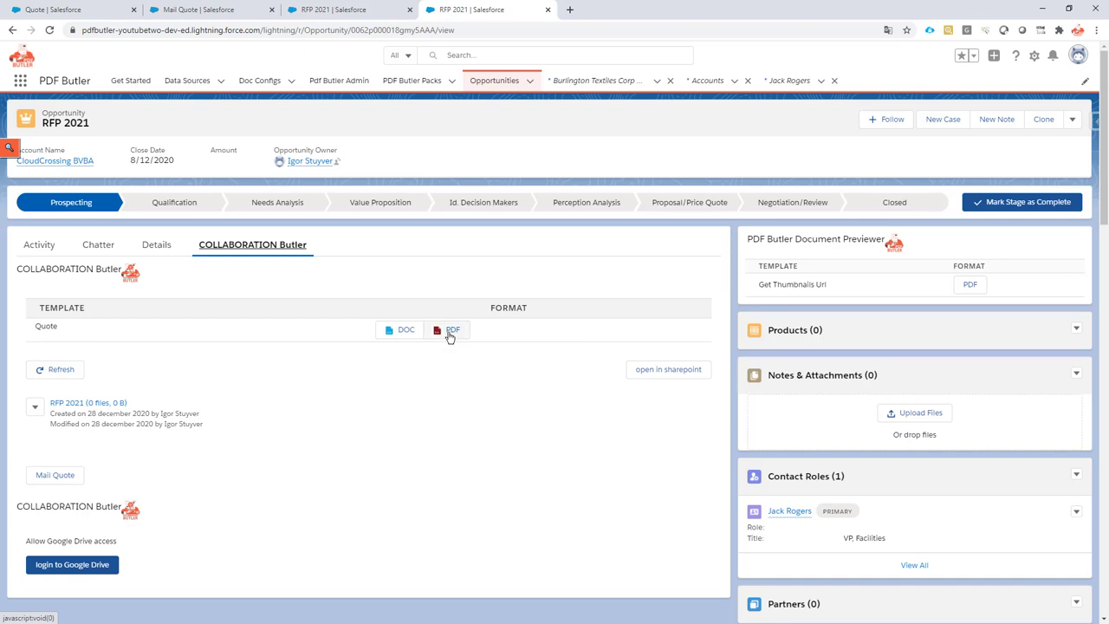
left_click(453, 333)
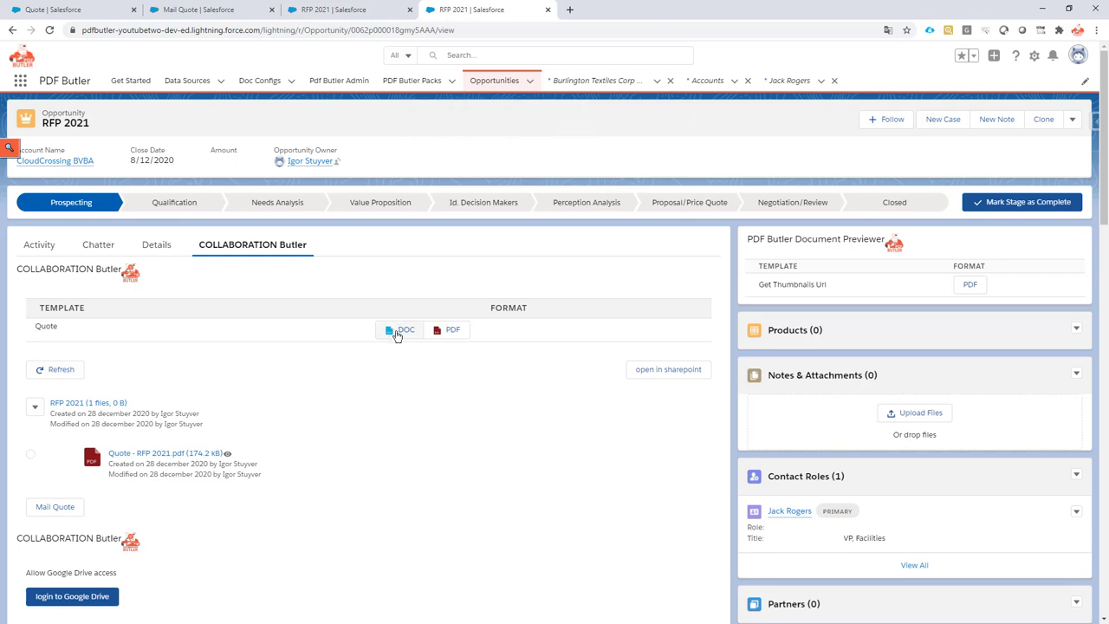
Create Quote - RFP 2021.docx from the Quote template's DOC option.
left_click(397, 334)
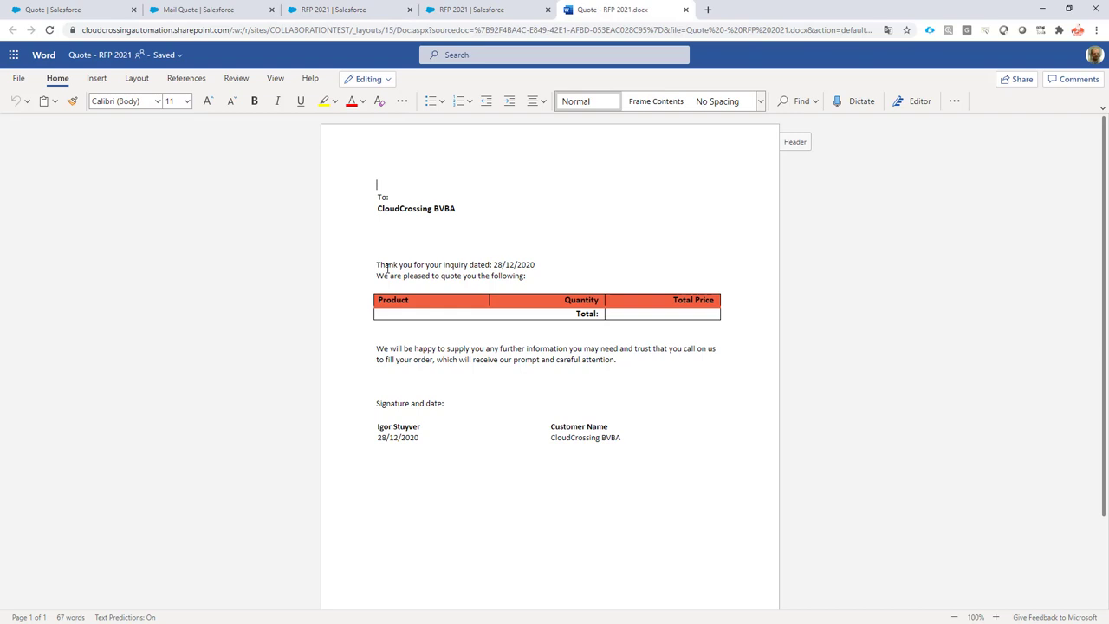
Highlight the two thank-you lines in yellow and type the greeting on the blank line.
left_click_drag(377, 264, 538, 279)
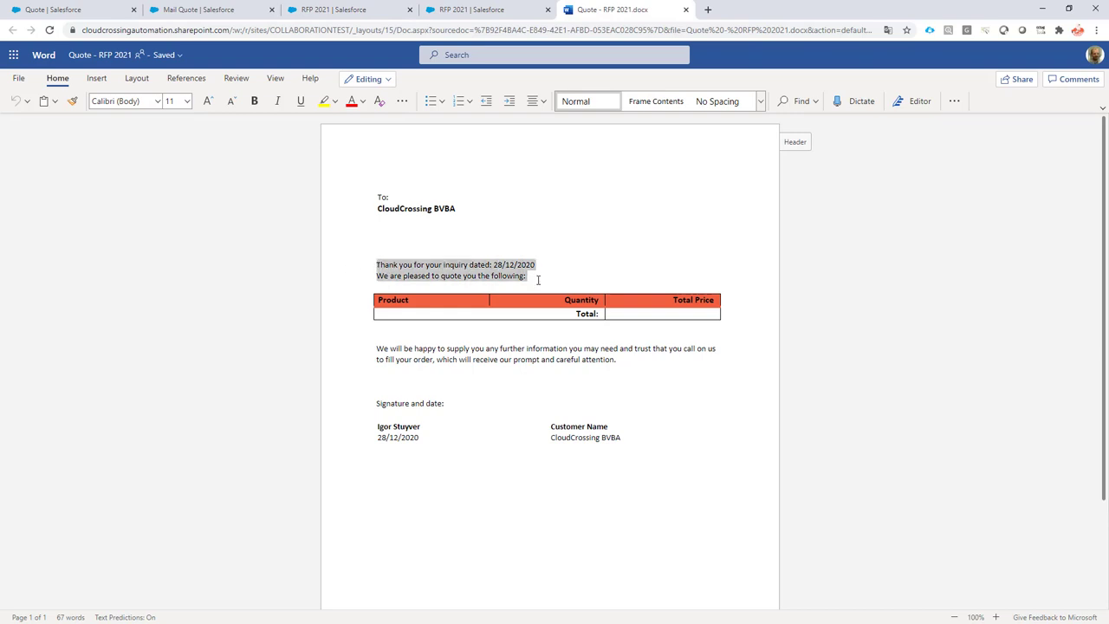
left_click(324, 102)
left_click(380, 234)
type("Hi")
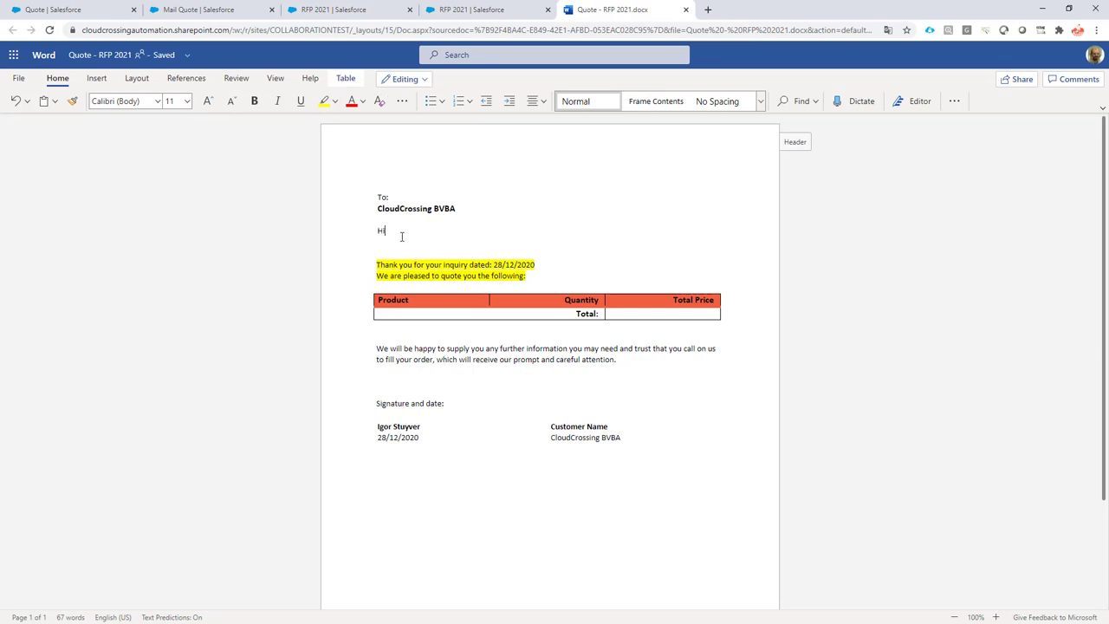
type(" demo")
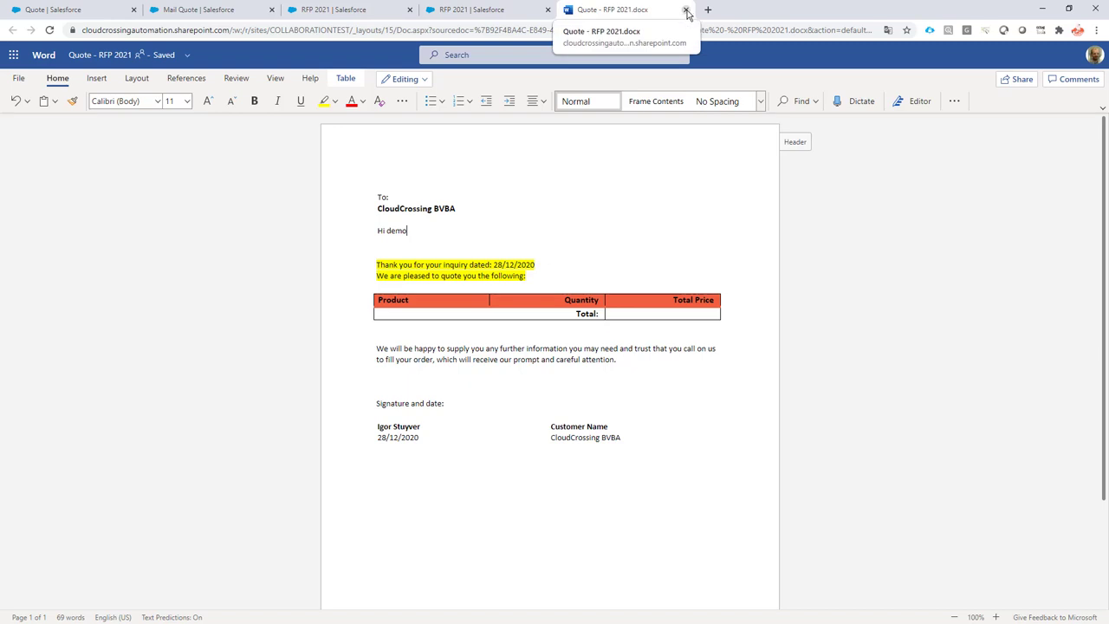
Close Word, reload RFP 2021 and preview Quote - RFP 2021.docx for the Hi demo greeting.
left_click(687, 12)
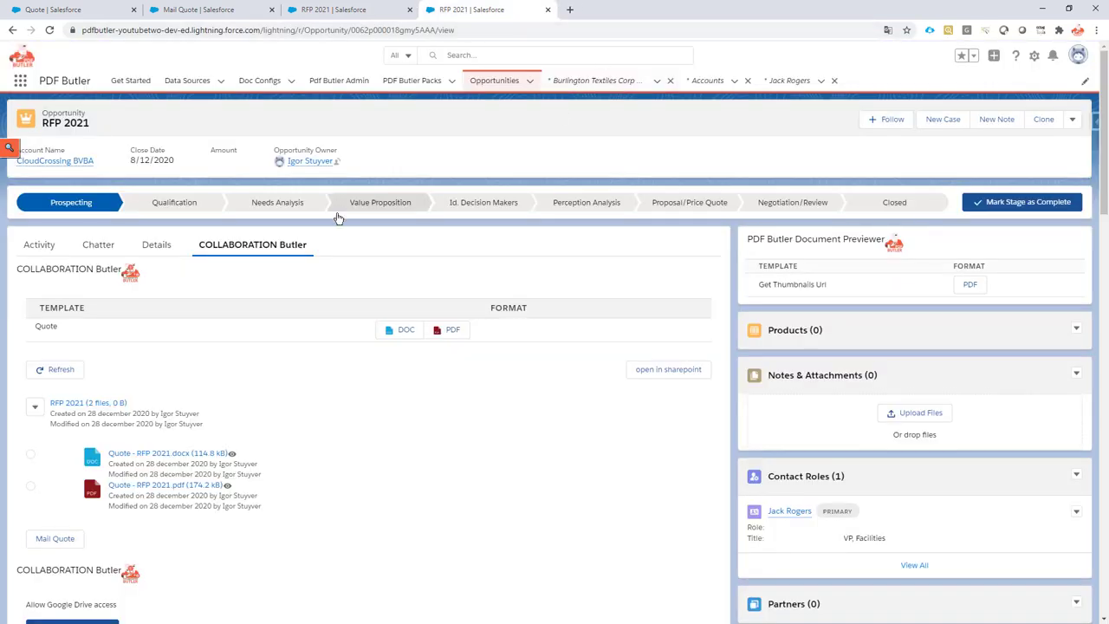
left_click(49, 29)
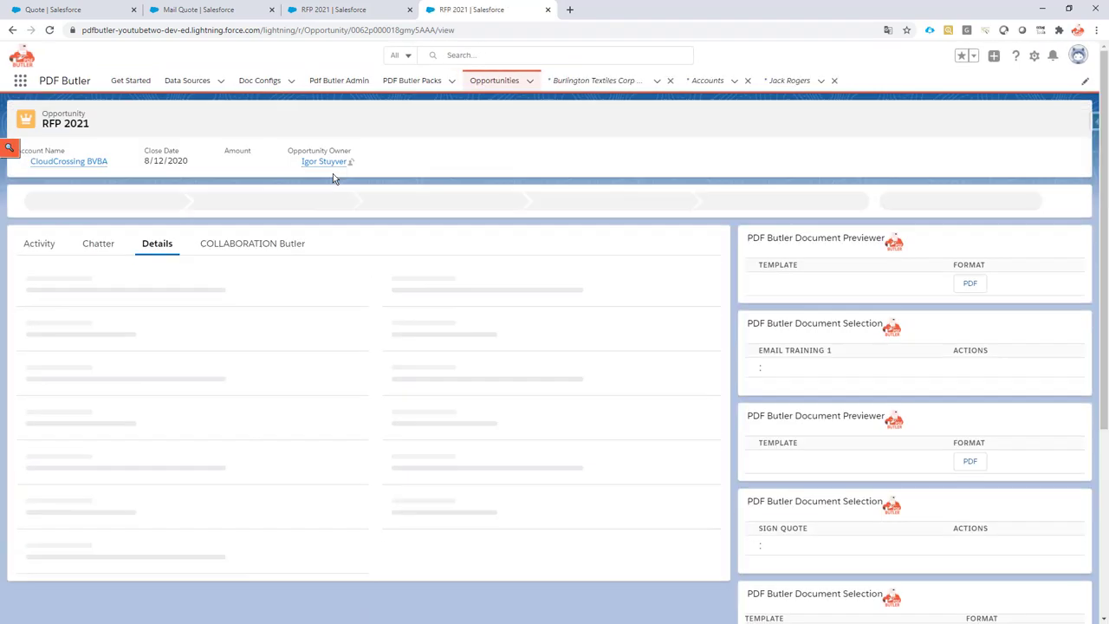
left_click(291, 250)
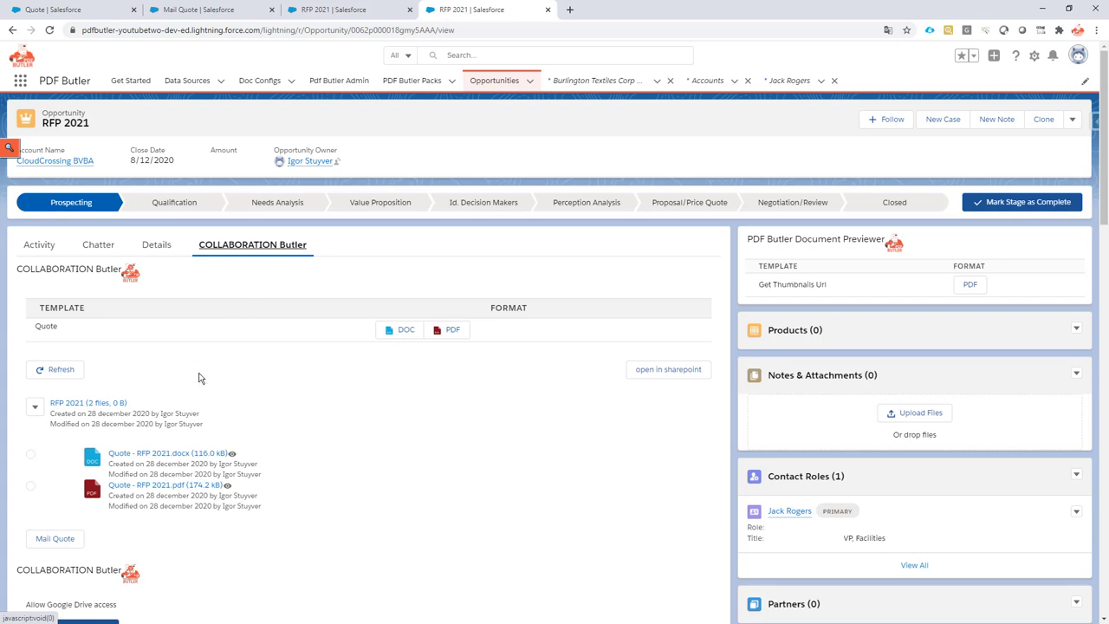
left_click(230, 454)
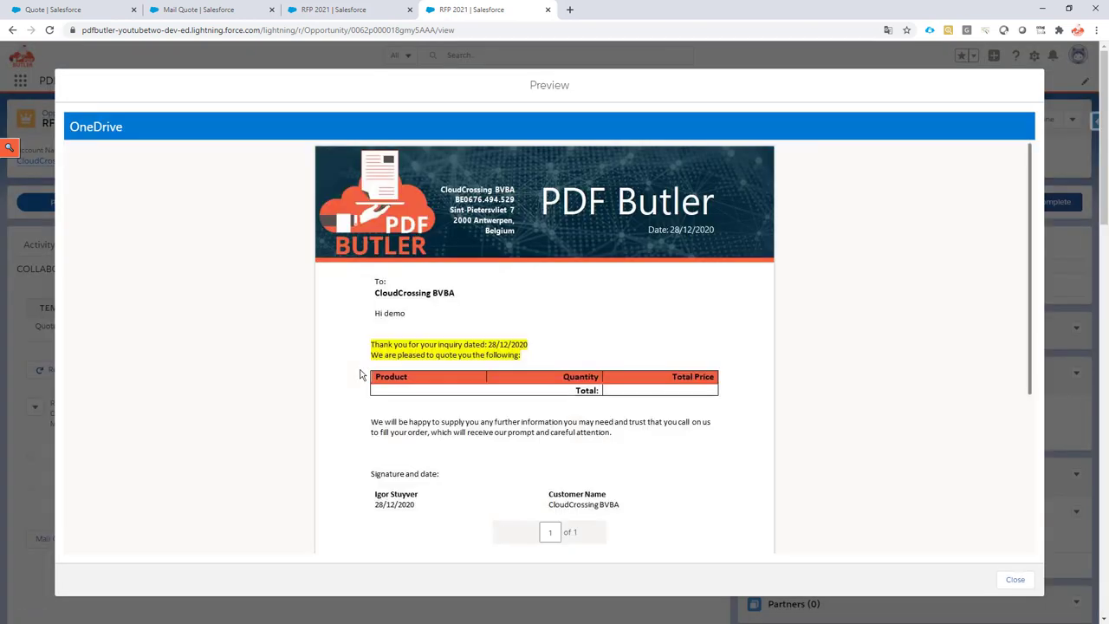
left_click_drag(380, 314, 527, 356)
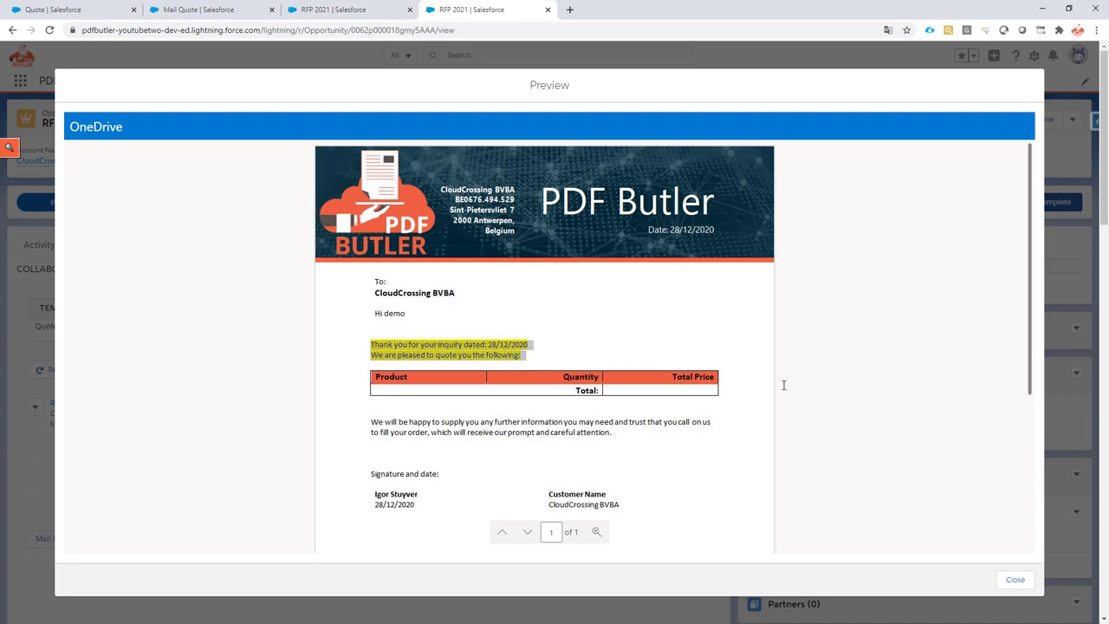
Close the preview, select Quote - RFP 2021.docx and start Mail Quote.
left_click(1016, 579)
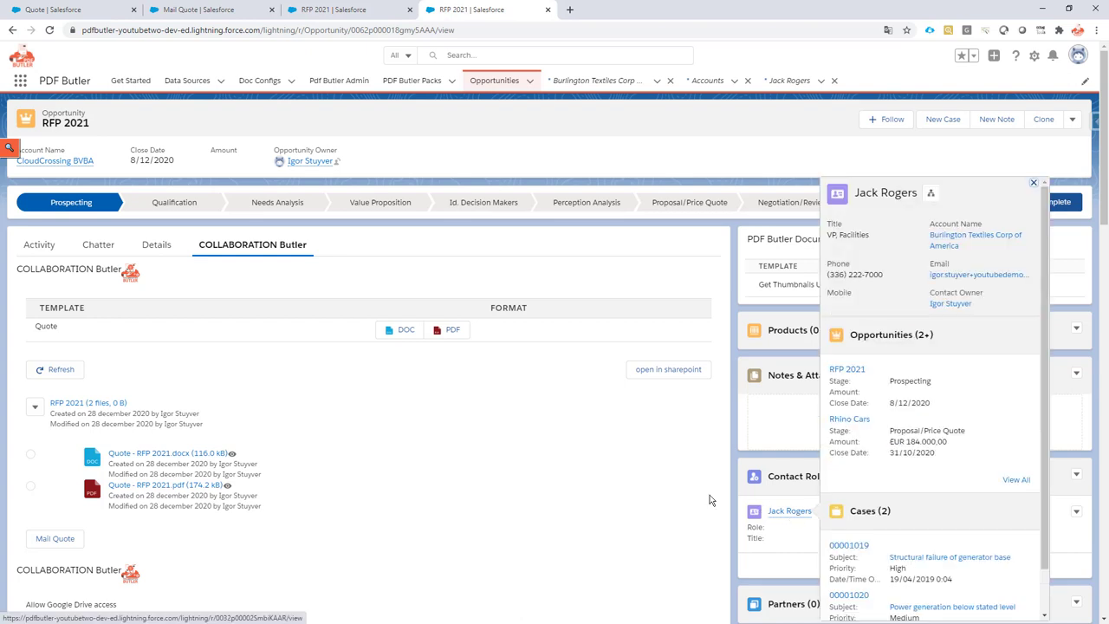
left_click(30, 453)
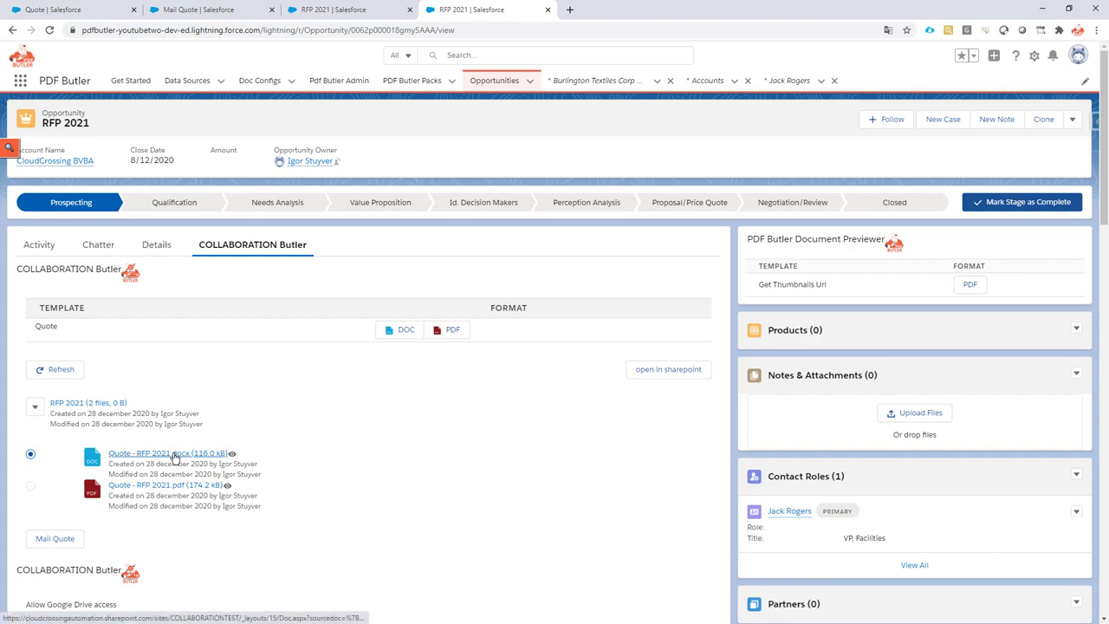
left_click(63, 537)
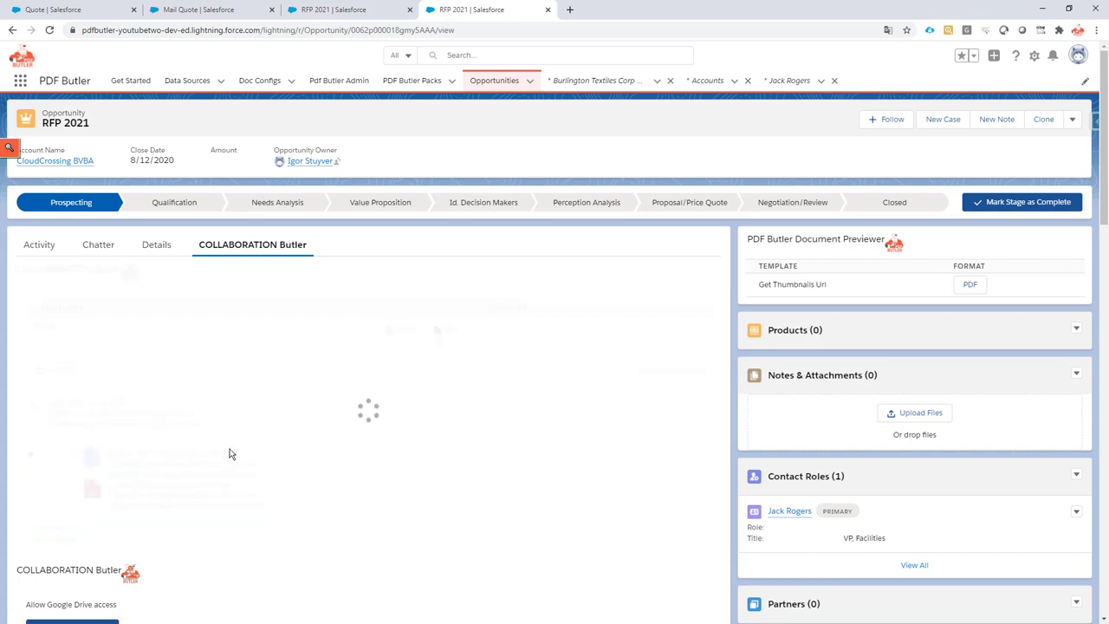